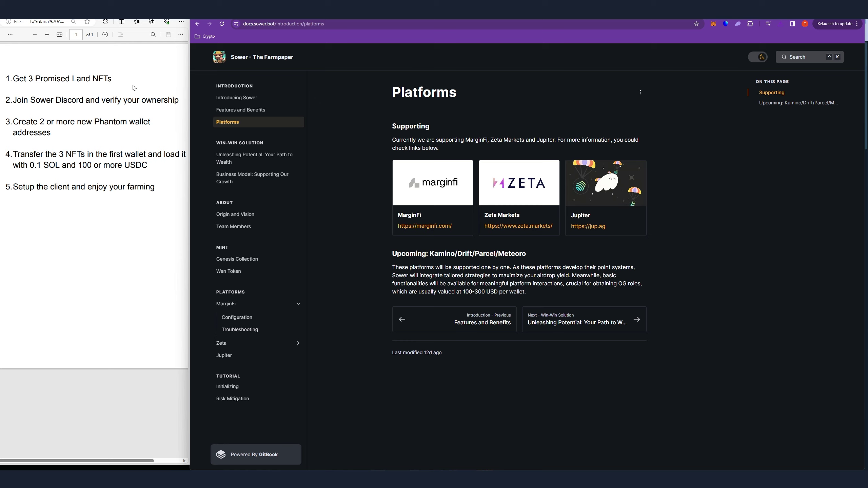
# Highlight each Sower checklist step in the PDF, from getting 3 Promised Land NFTs to setting up the client
pyautogui.moveTo(16, 76); pyautogui.dragTo(113, 79)
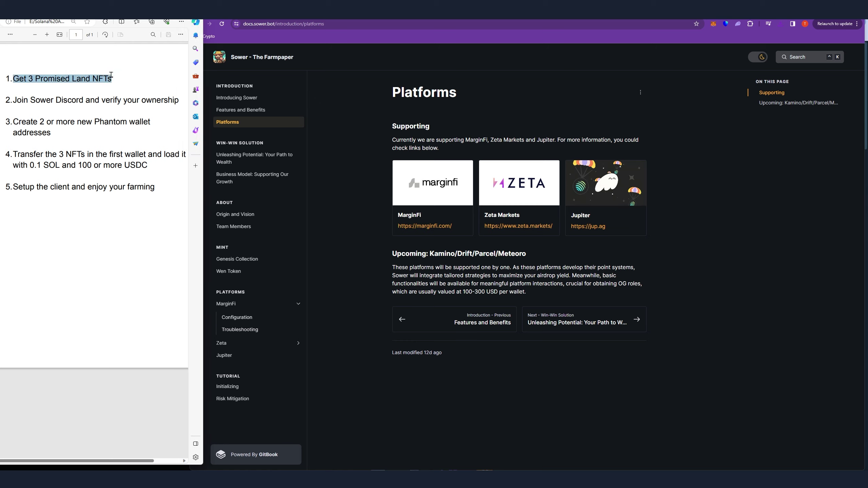
pyautogui.click(49, 101)
pyautogui.moveTo(17, 100); pyautogui.dragTo(128, 100)
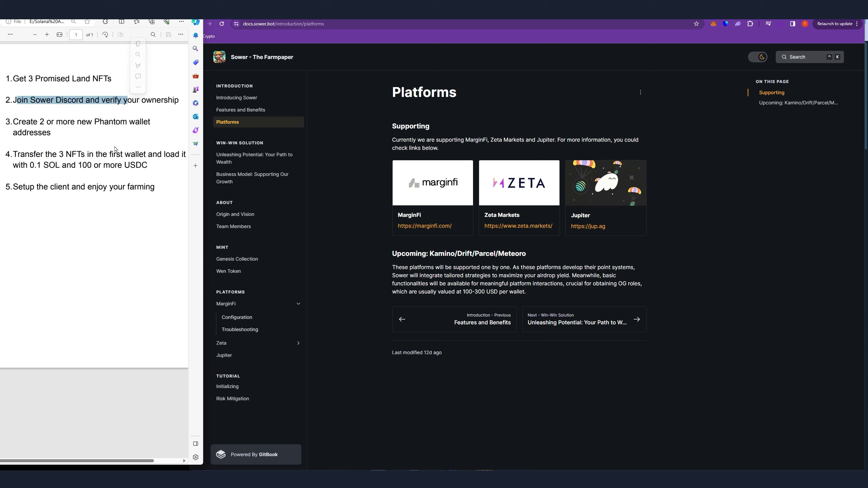
pyautogui.click(16, 122)
pyautogui.moveTo(16, 121); pyautogui.dragTo(70, 135)
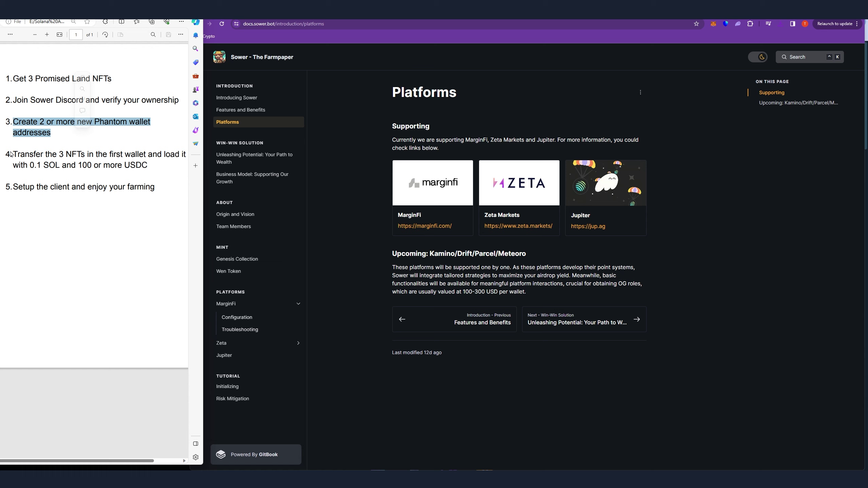
pyautogui.moveTo(14, 155); pyautogui.dragTo(109, 166)
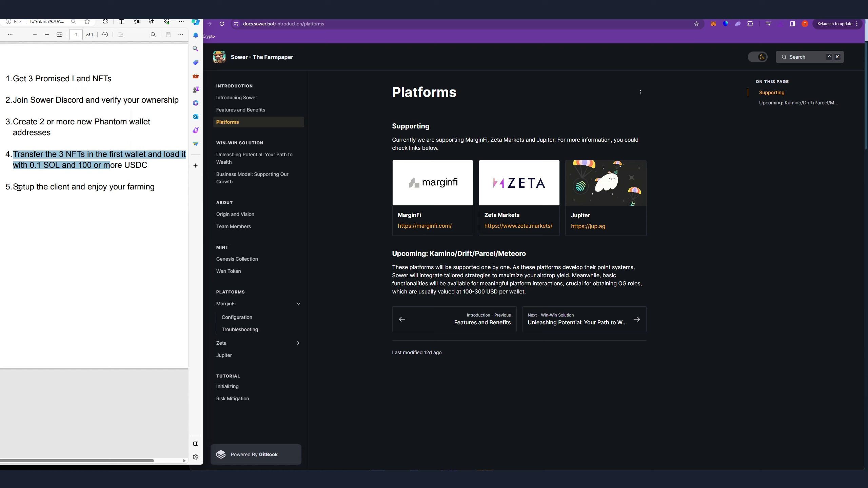
pyautogui.moveTo(14, 187); pyautogui.dragTo(126, 190)
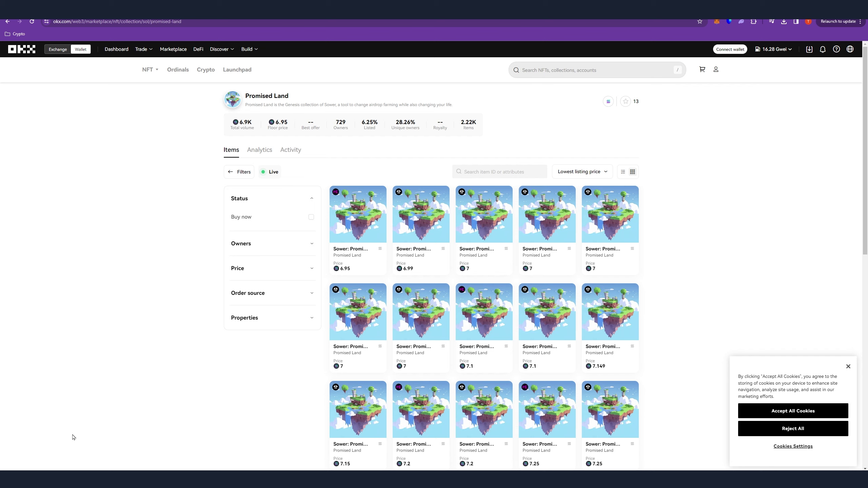
# Cycle through the Sower docs and OKX Promised Land tabs to reach the Tensor Promised Land page
pyautogui.hotkey('ctrl', 'Tab')
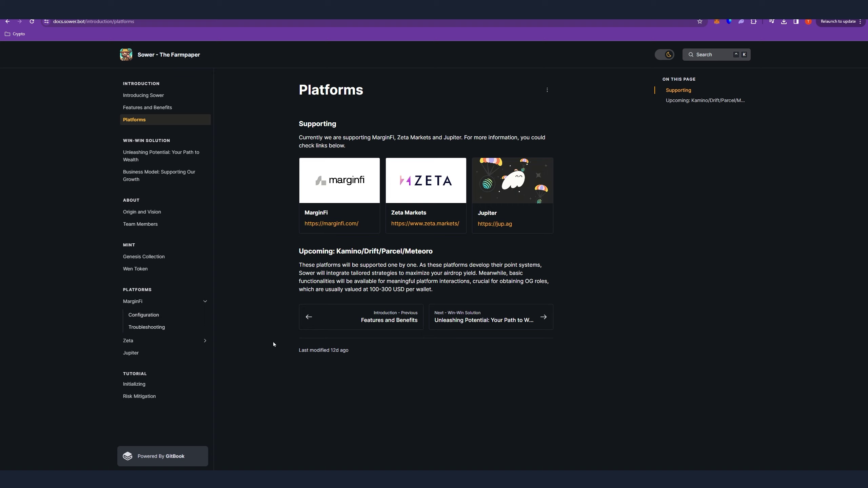
pyautogui.hotkey('ctrl', 'Tab')
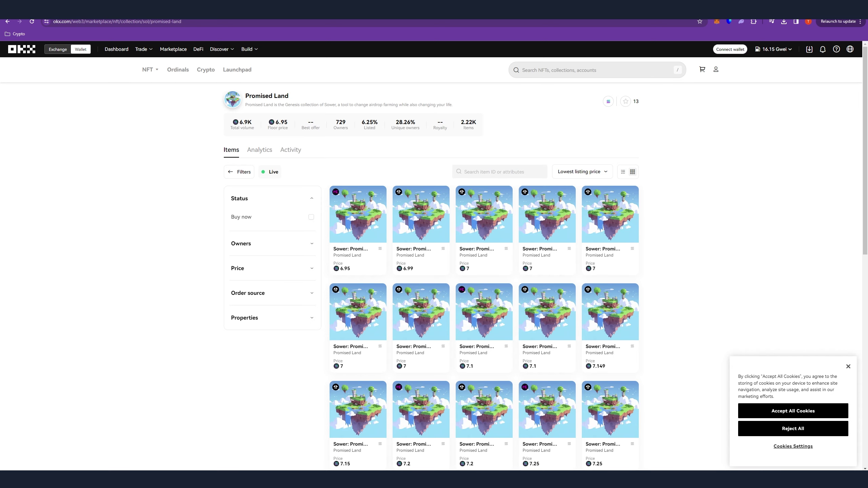
pyautogui.hotkey('ctrl', 'Tab')
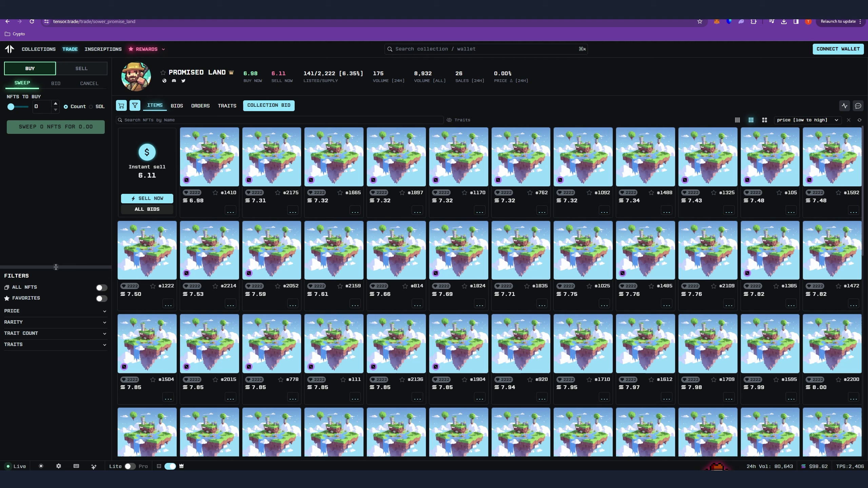
# Switch to the Sower Discord invite tab
pyautogui.hotkey('ctrl', 'Tab')
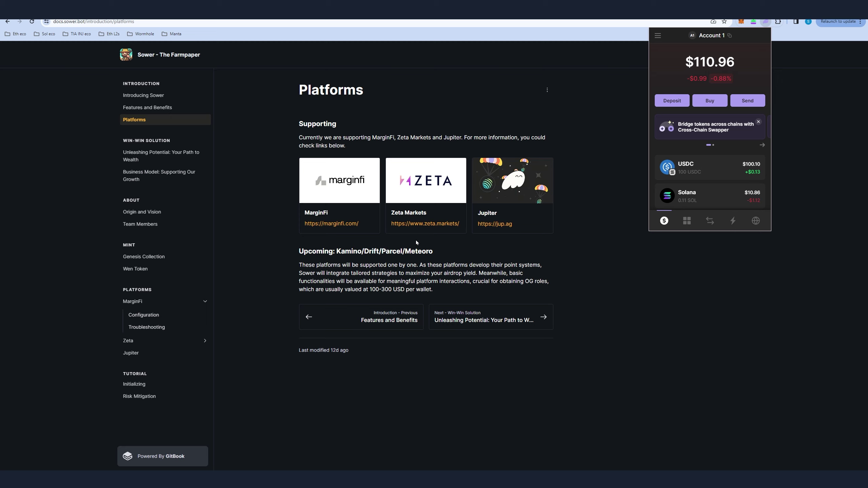
# Switch Phantom to Account 2 and bring up the Sower client terminal
pyautogui.click(659, 36)
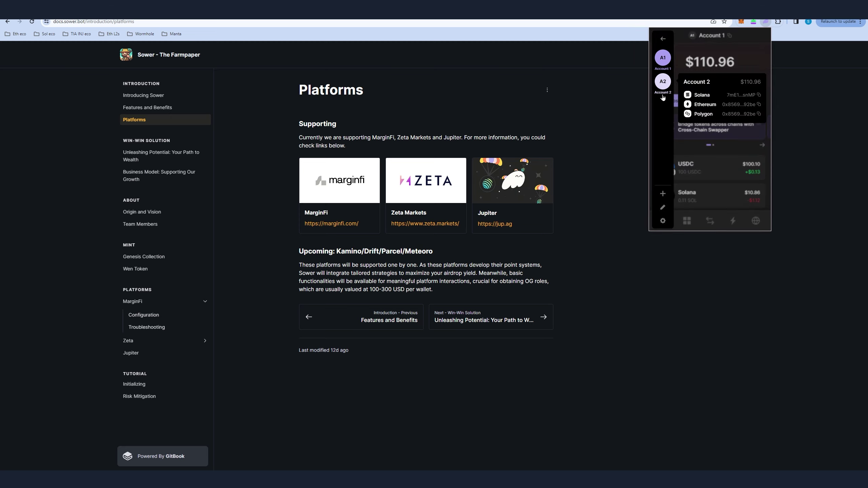
pyautogui.click(658, 62)
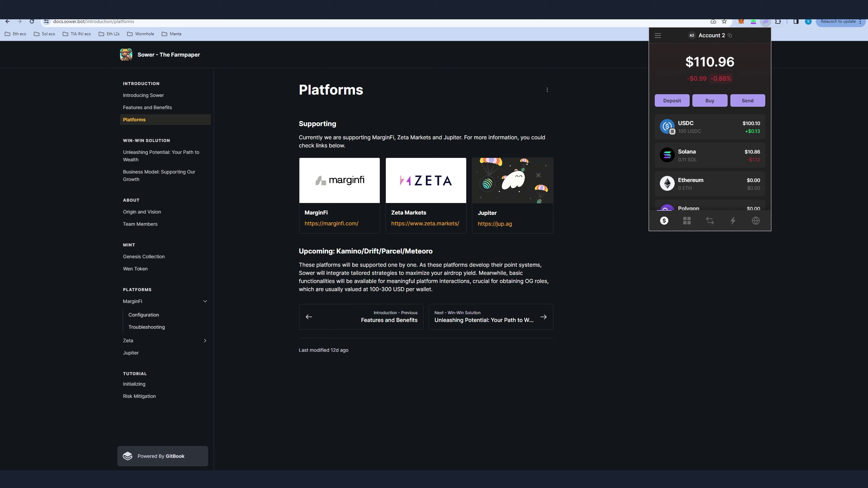
pyautogui.hotkey('alt', 'Tab')
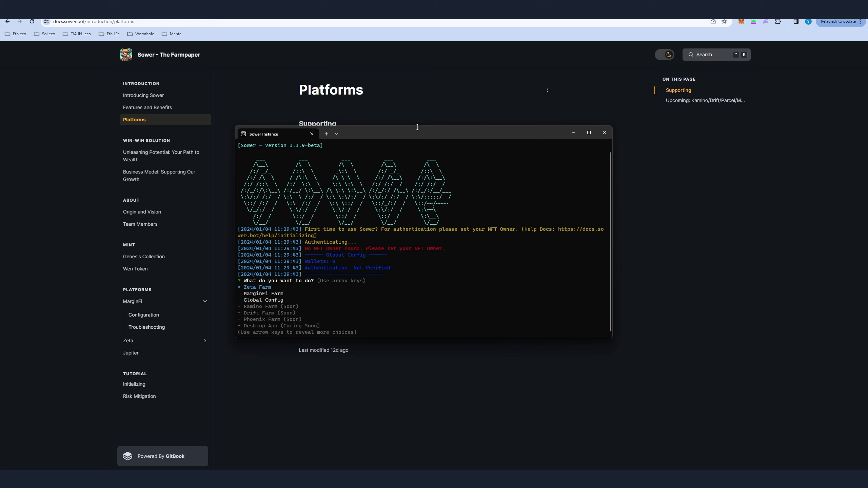
# Drag the Sower terminal window off the left edge of the screen
pyautogui.moveTo(445, 135); pyautogui.dragTo(0, 154)
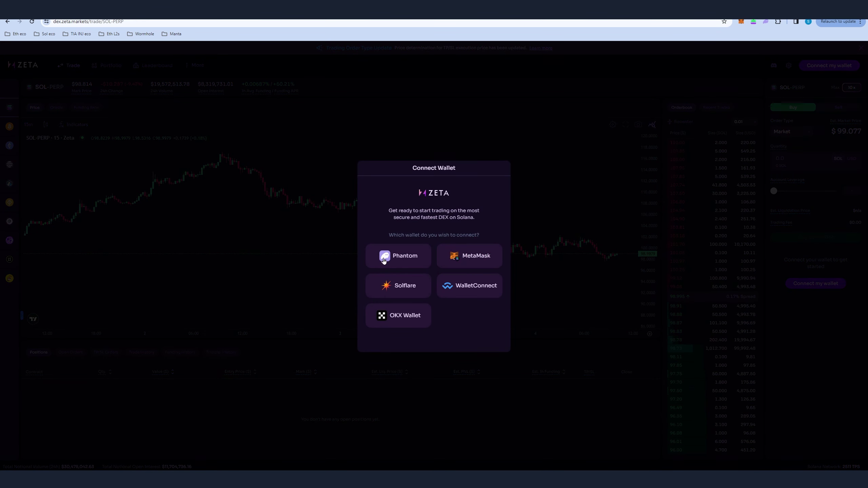
# Connect the first Phantom wallet to Zeta Markets and deposit 1 USDC
pyautogui.click(414, 254)
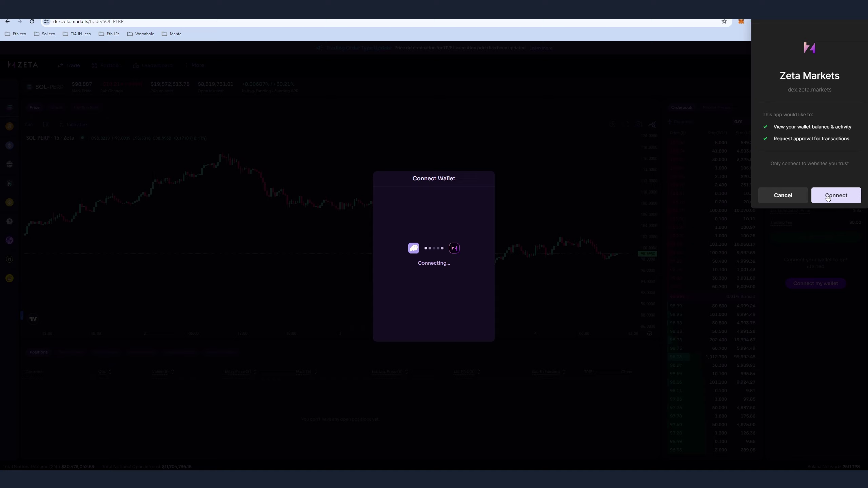
pyautogui.click(836, 196)
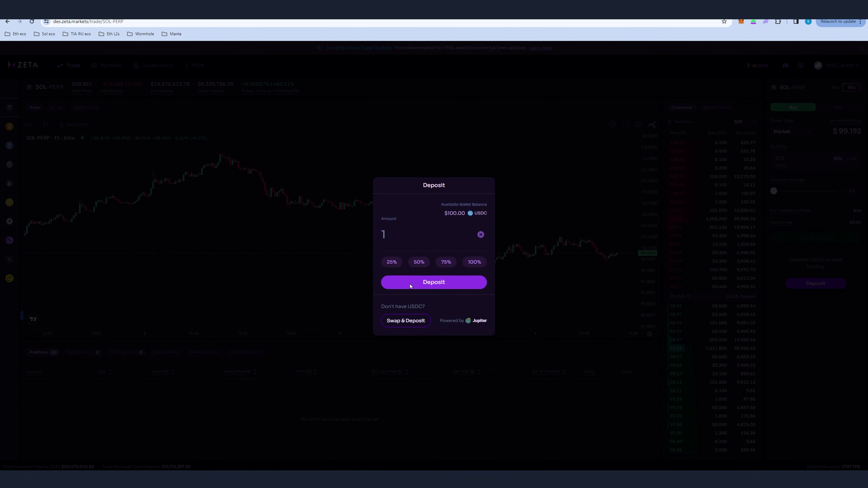
pyautogui.click(429, 285)
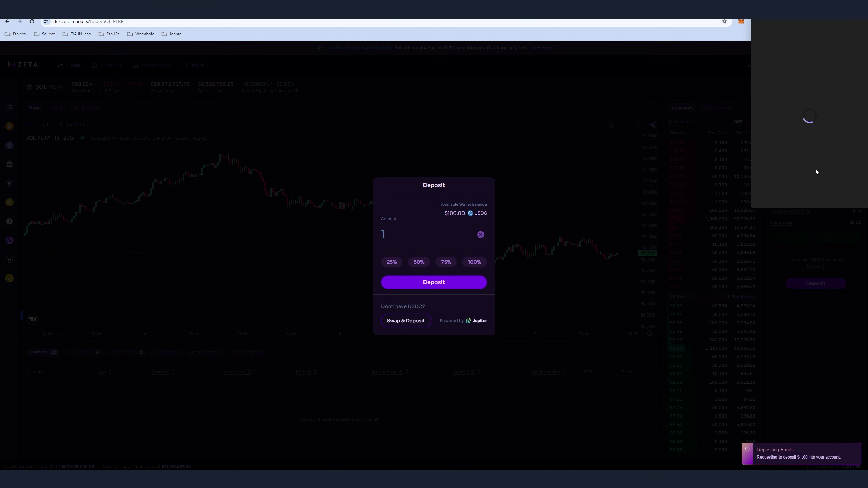
pyautogui.click(836, 196)
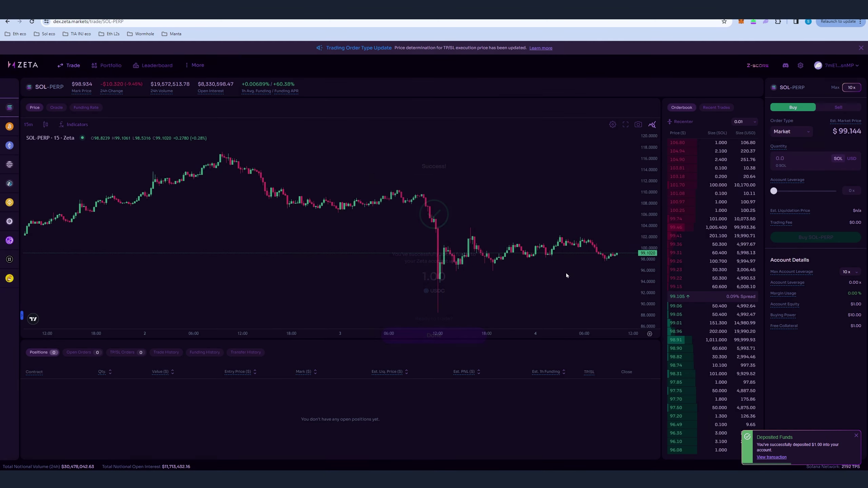
# Switch to the second Phantom wallet and deposit 1 USDC into it as well
pyautogui.click(841, 67)
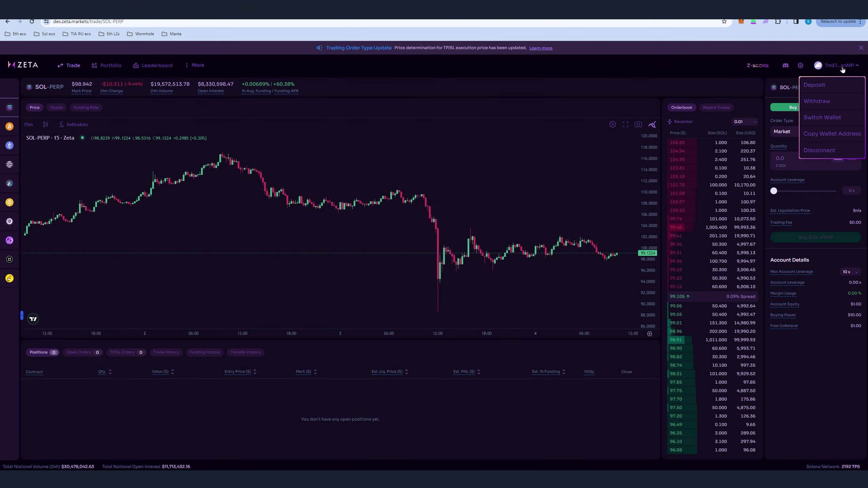
pyautogui.click(823, 117)
pyautogui.click(405, 255)
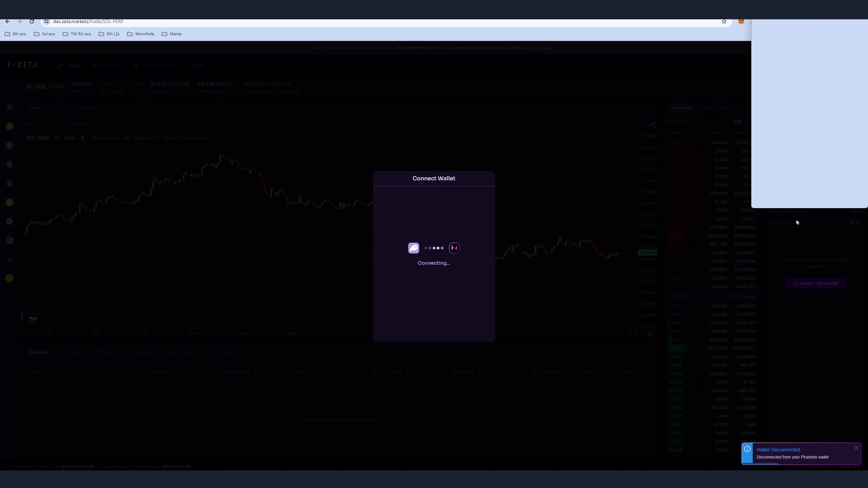
pyautogui.click(836, 195)
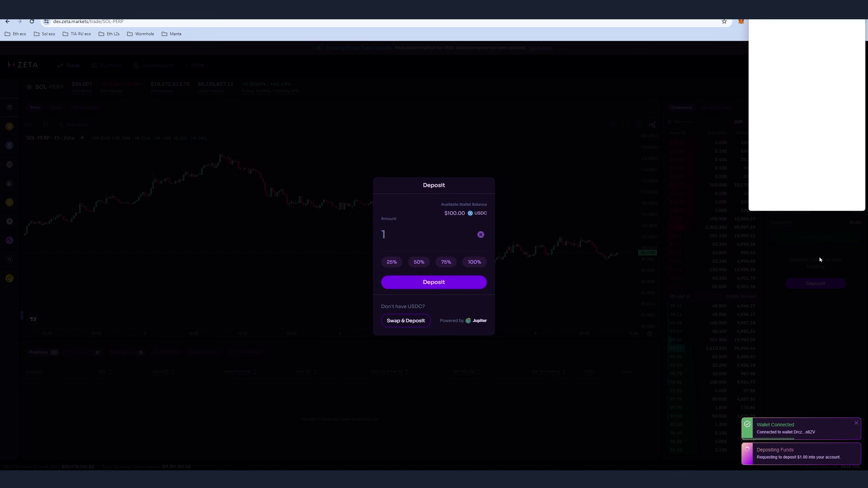
pyautogui.click(776, 197)
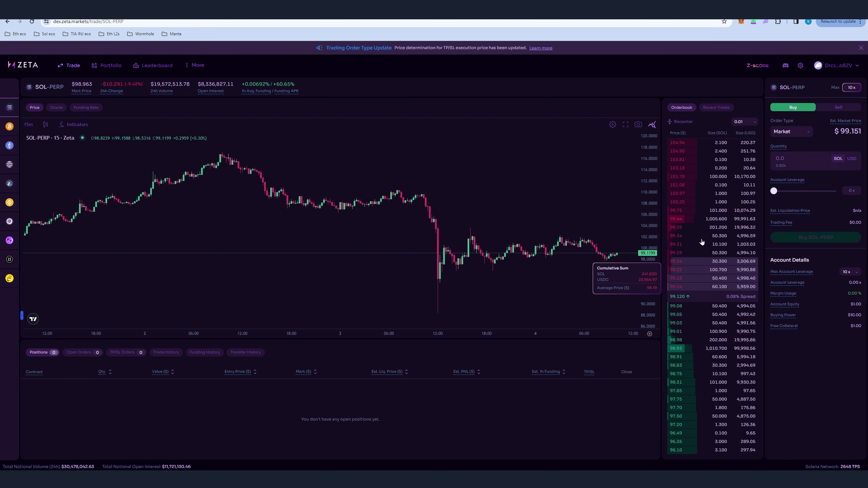
# Bring the Sower terminal into view and open Global Config from its main menu
pyautogui.hotkey('alt', 'Tab')
pyautogui.moveTo(526, 117); pyautogui.dragTo(477, 107)
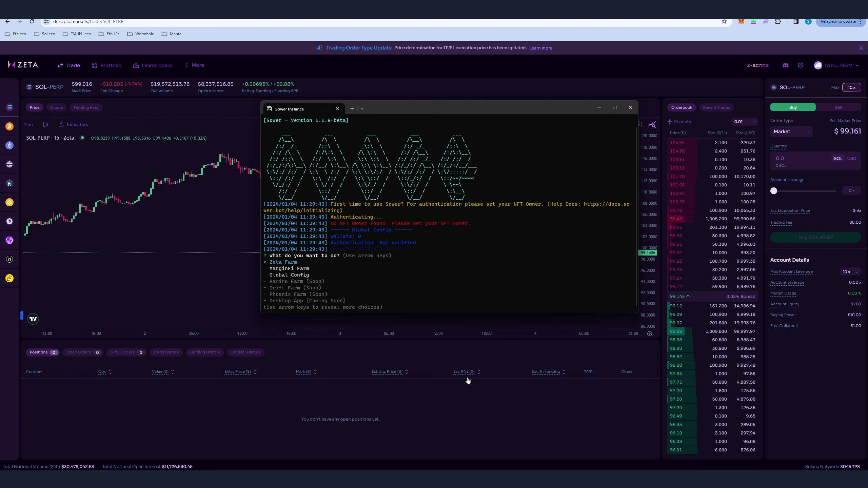
pyautogui.press('Up')
pyautogui.press('Down')
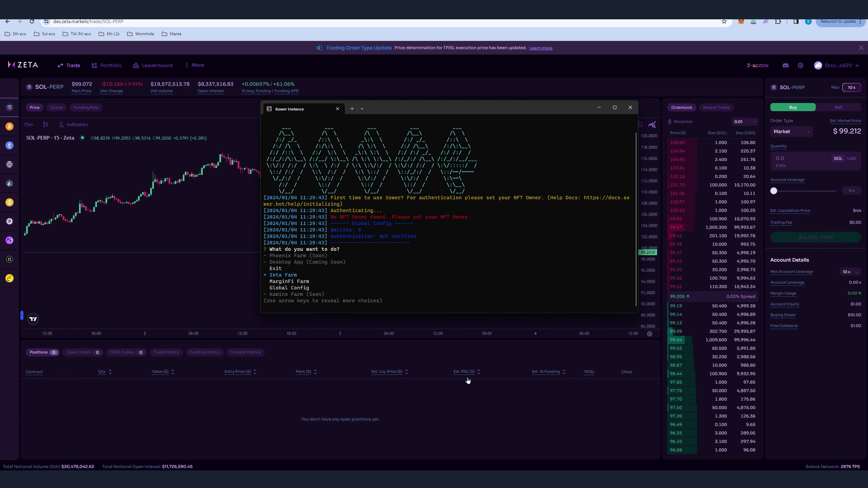
pyautogui.press('Down')
pyautogui.press('Down')
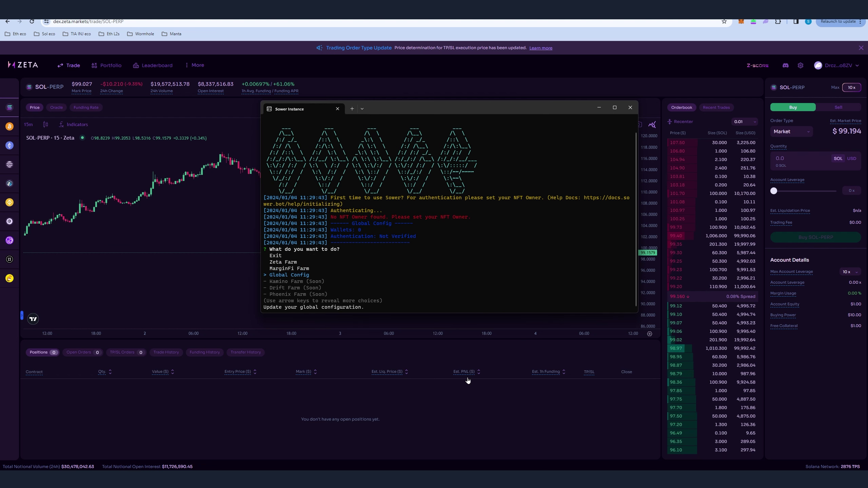
pyautogui.press('Return')
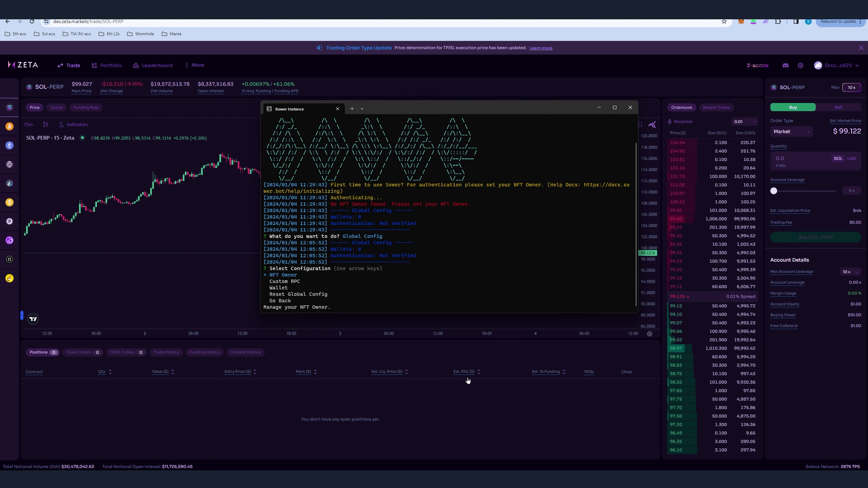
# Reveal Phantom Account 1's private key and submit it as Sower's NFT Owner key
pyautogui.click(61, 380)
pyautogui.click(766, 21)
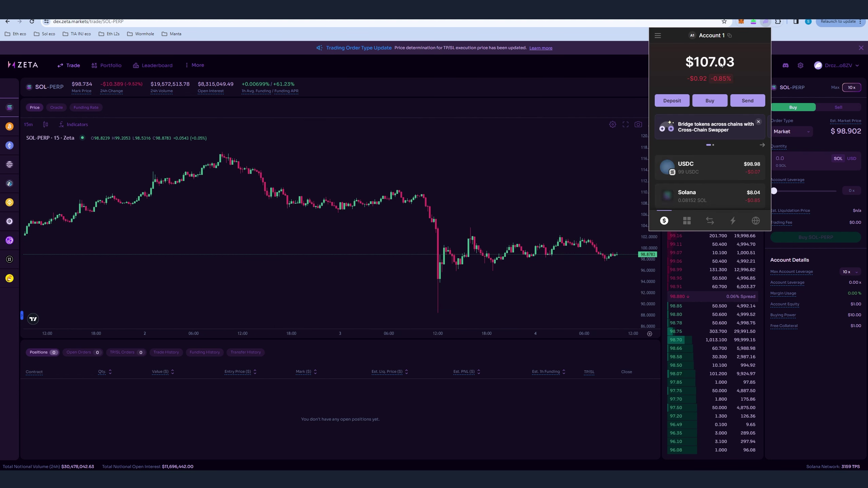
pyautogui.click(659, 36)
pyautogui.click(664, 220)
pyautogui.click(697, 86)
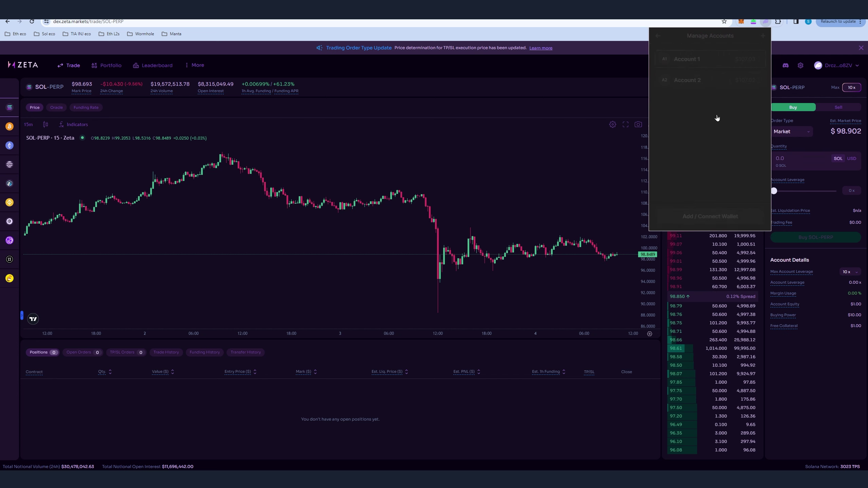
pyautogui.click(687, 59)
pyautogui.click(726, 153)
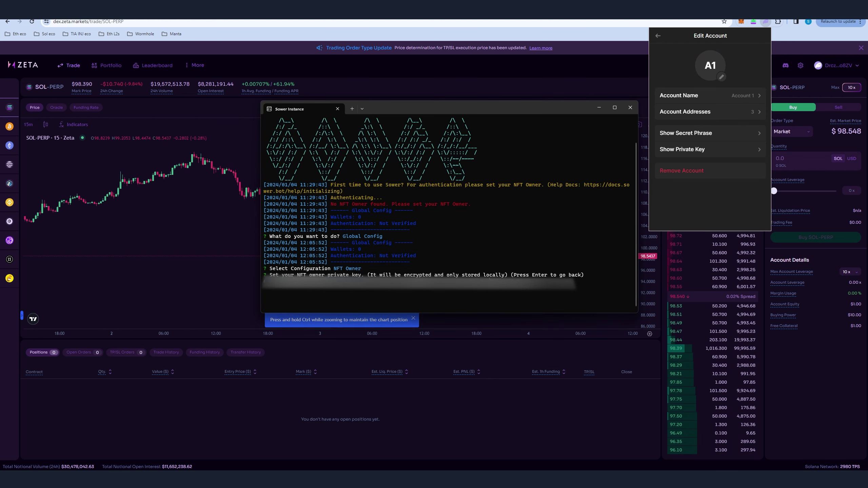
pyautogui.press('Return')
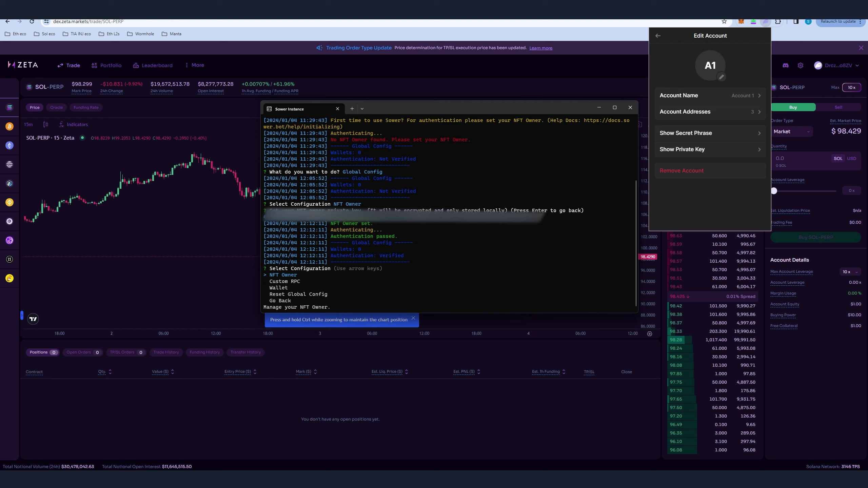
# Add the first farming wallet in Sower's Wallet settings by pasting its private key
pyautogui.press('Down')
pyautogui.press('Down')
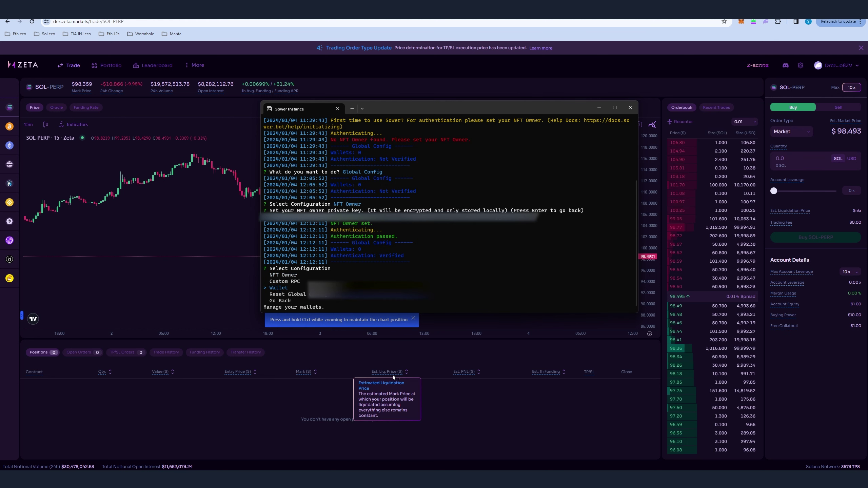
pyautogui.press('Return')
pyautogui.press('Return')
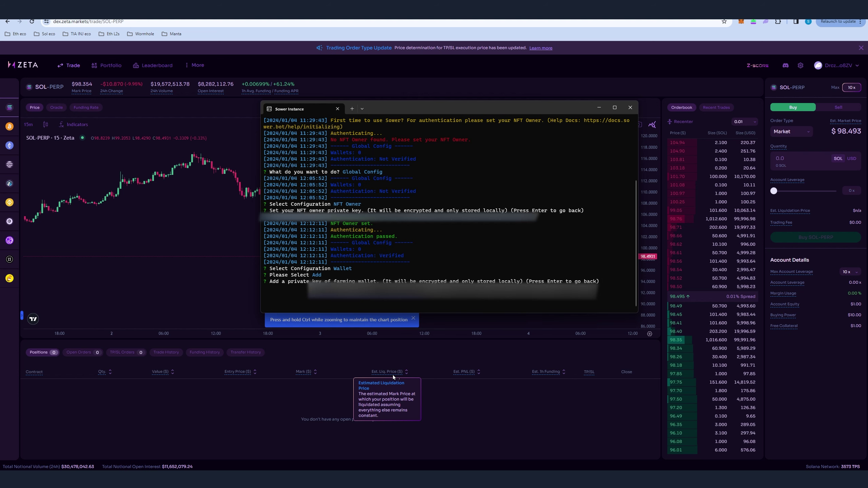
pyautogui.hotkey('ctrl', 'v')
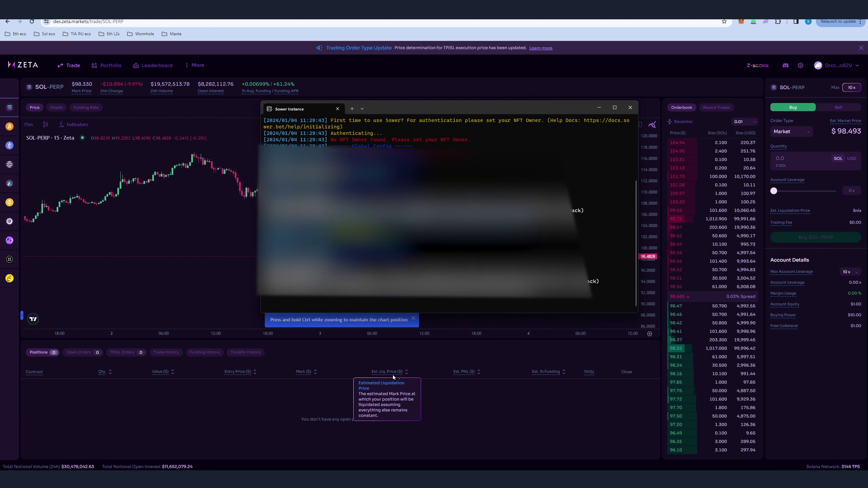
pyautogui.press('Return')
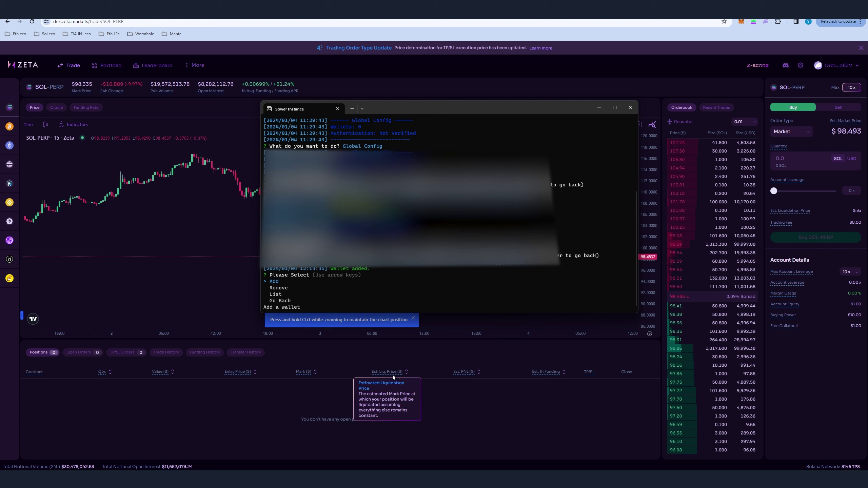
# Add the second farming wallet's private key to the Sower global config
pyautogui.press('Return')
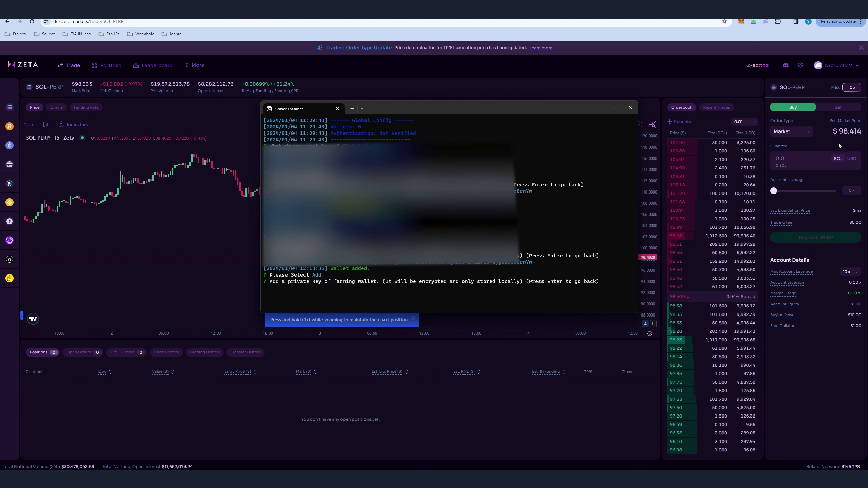
pyautogui.click(767, 22)
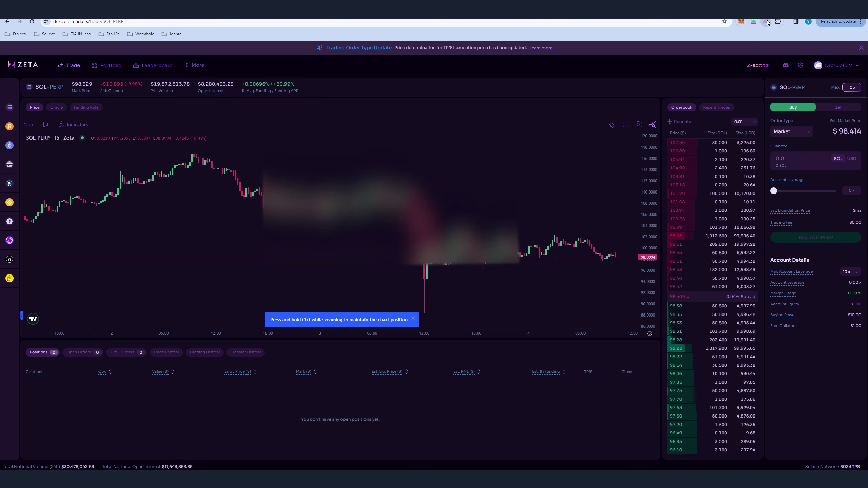
pyautogui.click(767, 22)
pyautogui.hotkey('alt', 'Tab')
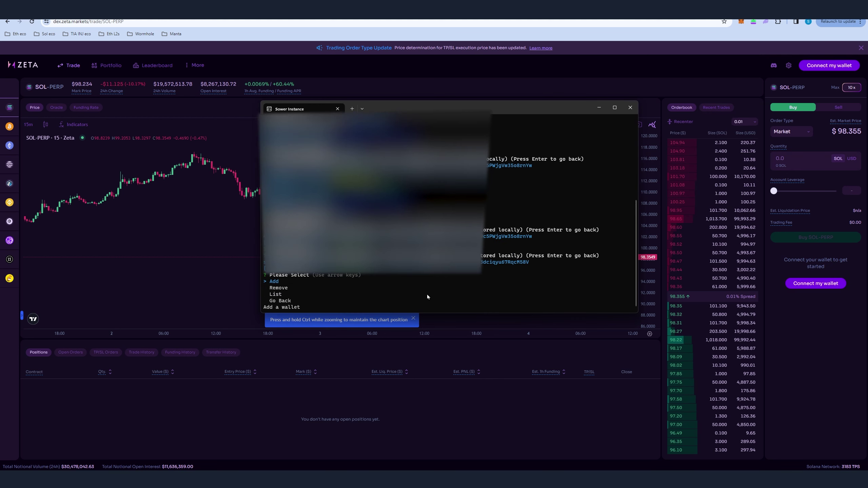
pyautogui.press('Down')
pyautogui.press('Down')
pyautogui.press('Down')
# Choose Go Back to leave the wallet menu for the global config menu
pyautogui.press('Return')
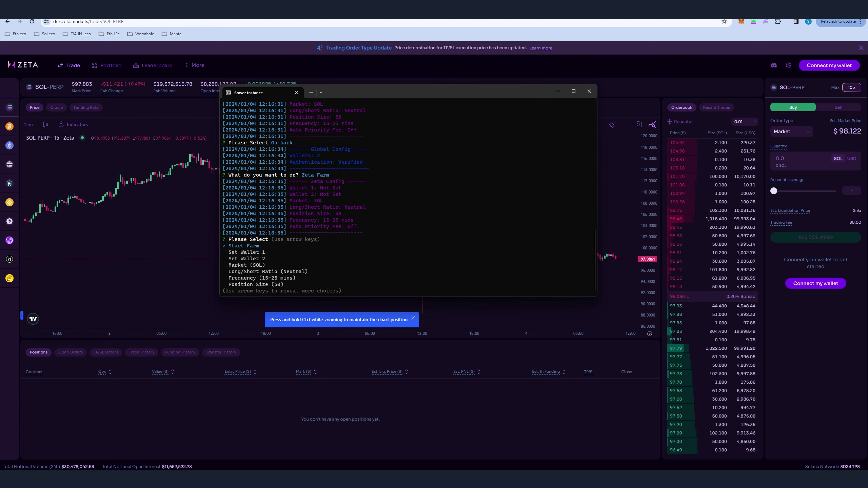
# Assign the first stored wallet as Wallet 1 and the second as Wallet 2
pyautogui.press('Down')
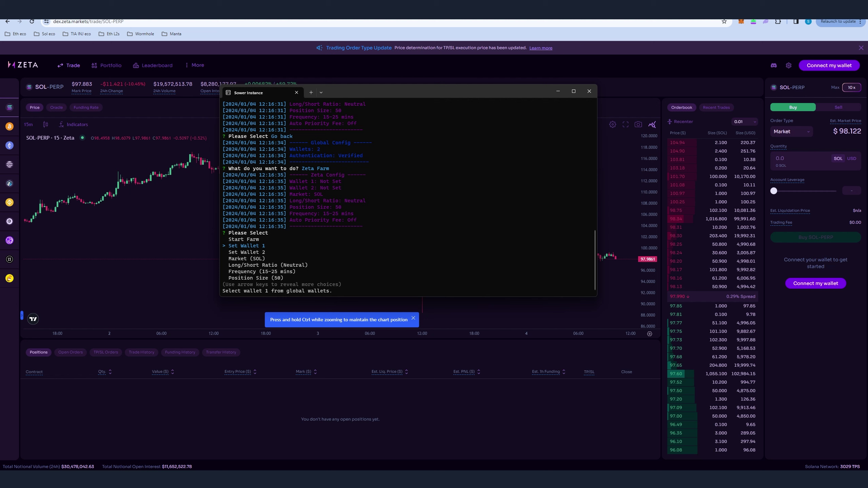
pyautogui.press('Return')
pyautogui.press('Return')
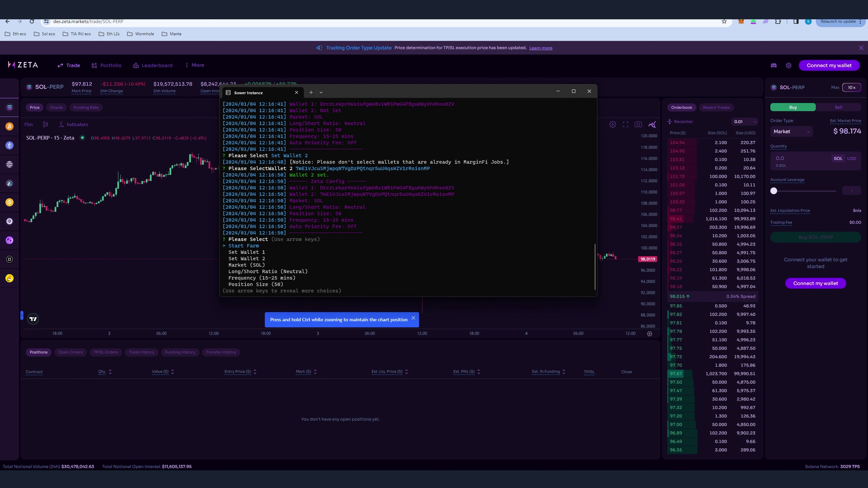
pyautogui.press('Down')
pyautogui.press('Return')
pyautogui.press('Down')
pyautogui.press('Return')
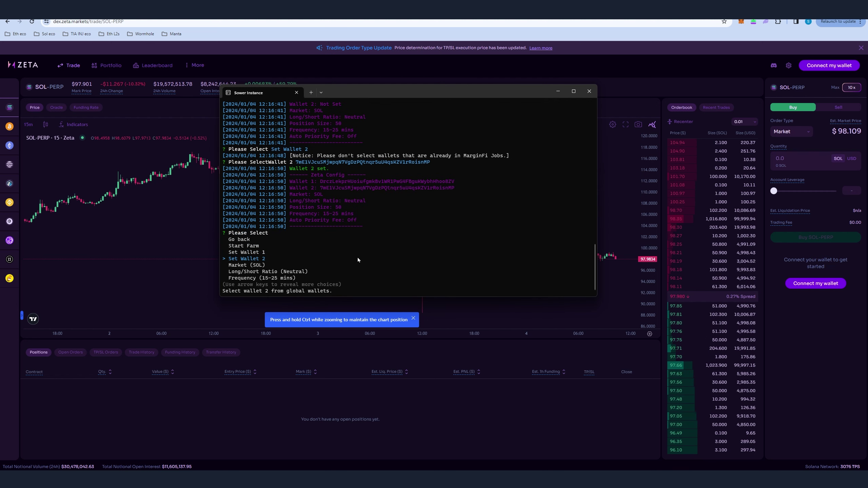
pyautogui.press('Down')
pyautogui.press('Return')
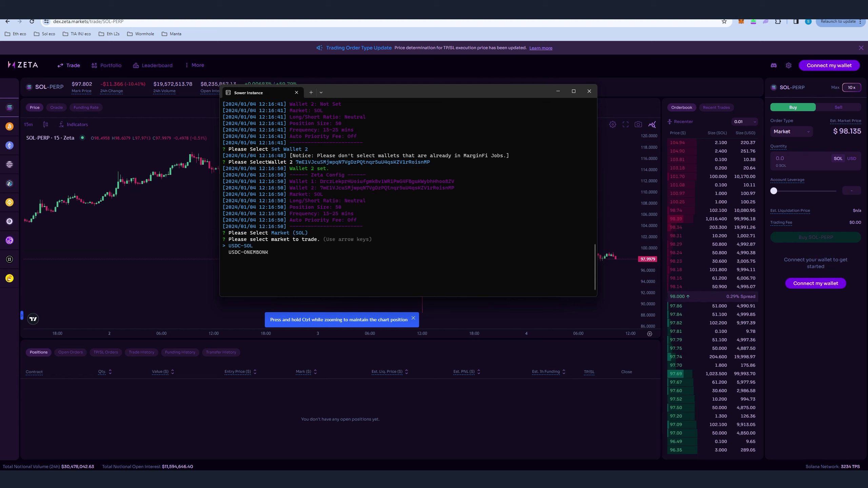
# Choose USDC-ONEMBONK as the Zeta Farm trading market
pyautogui.press('Down')
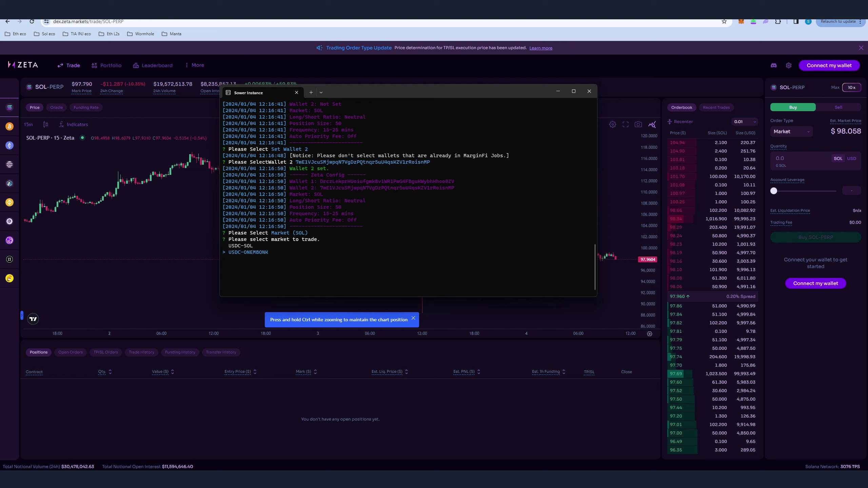
pyautogui.press('Up')
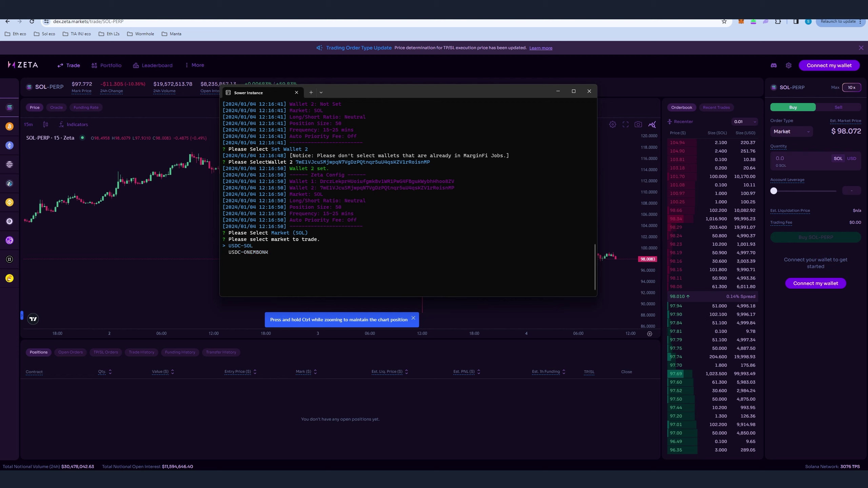
pyautogui.press('Down')
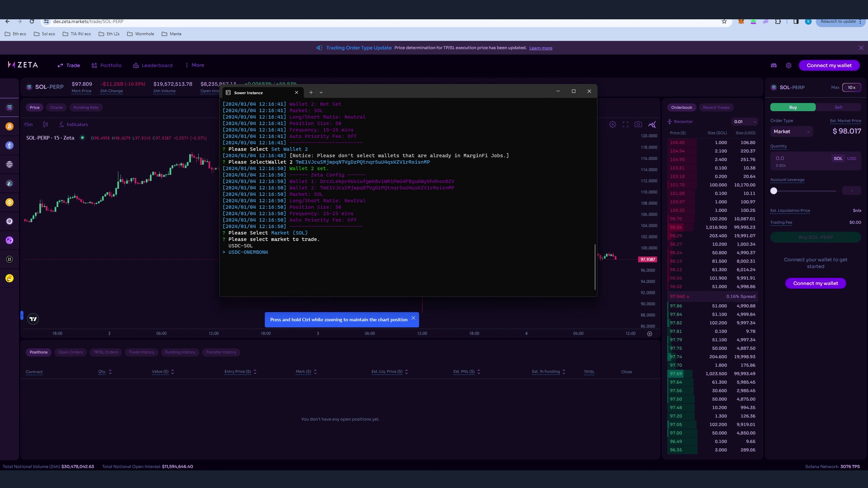
pyautogui.press('Return')
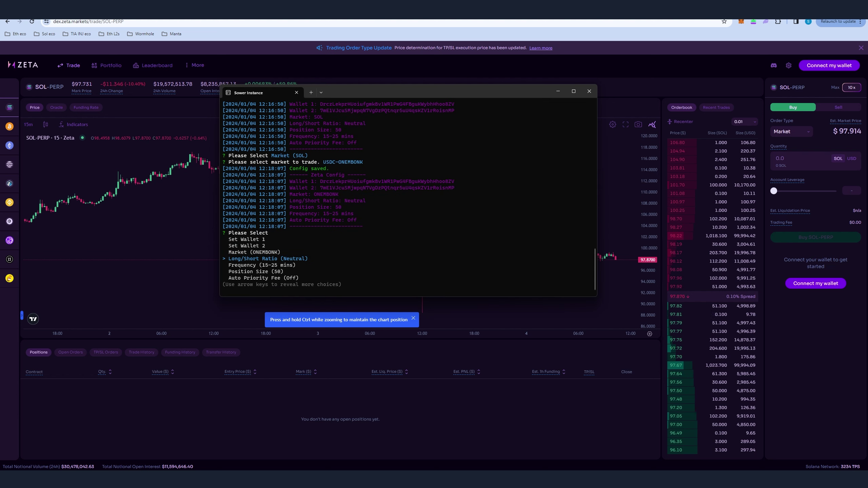
# Set the order frequency to 5-10 mins
pyautogui.press('Down')
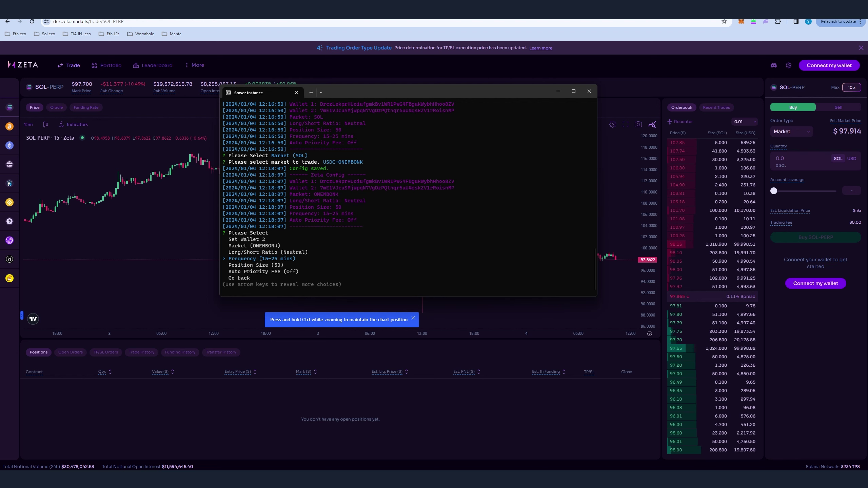
pyautogui.press('Return')
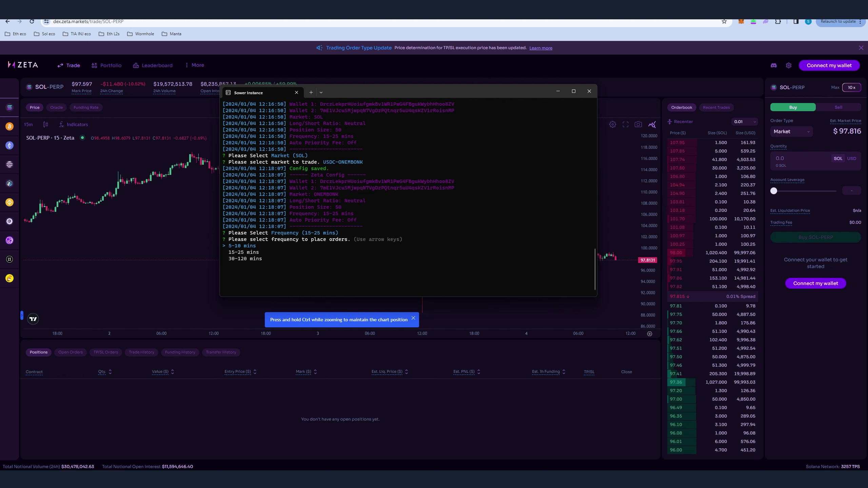
pyautogui.press('Return')
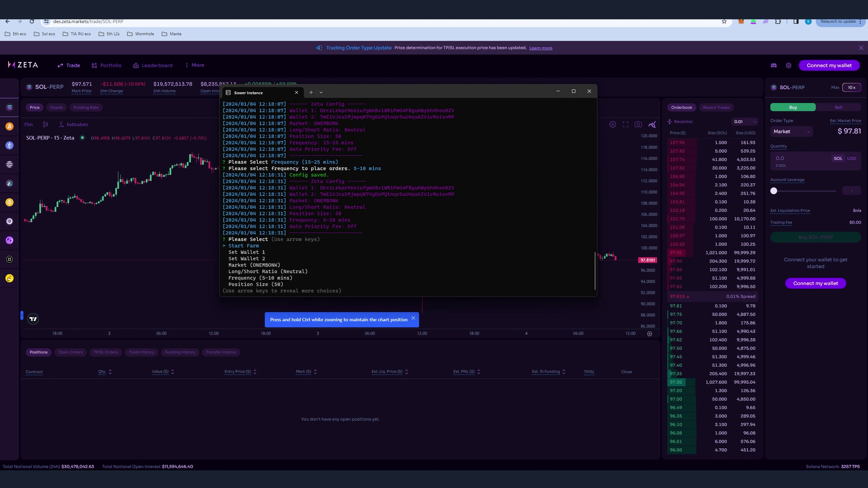
# Start the farm from the farm menu and pass authentication
pyautogui.press('Down')
pyautogui.press('Down')
pyautogui.press('Down')
pyautogui.press('Down')
pyautogui.press('Down')
pyautogui.press('Down')
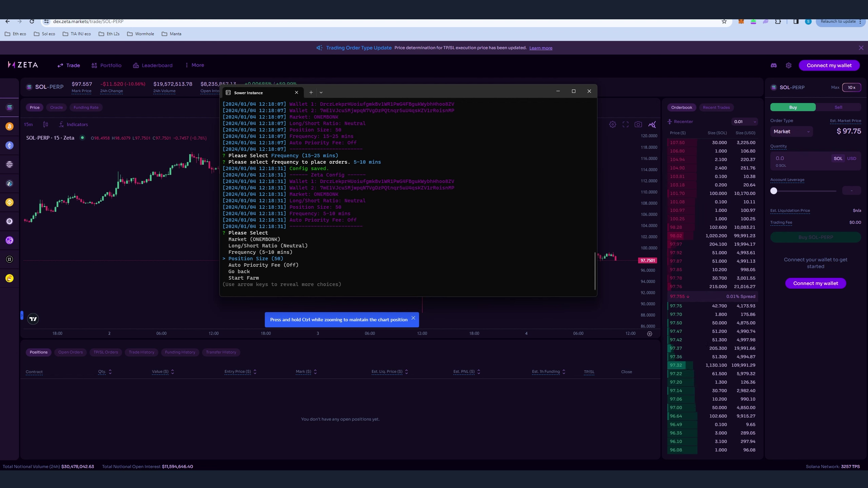
pyautogui.press('Down')
pyautogui.press('Down')
pyautogui.press('Down')
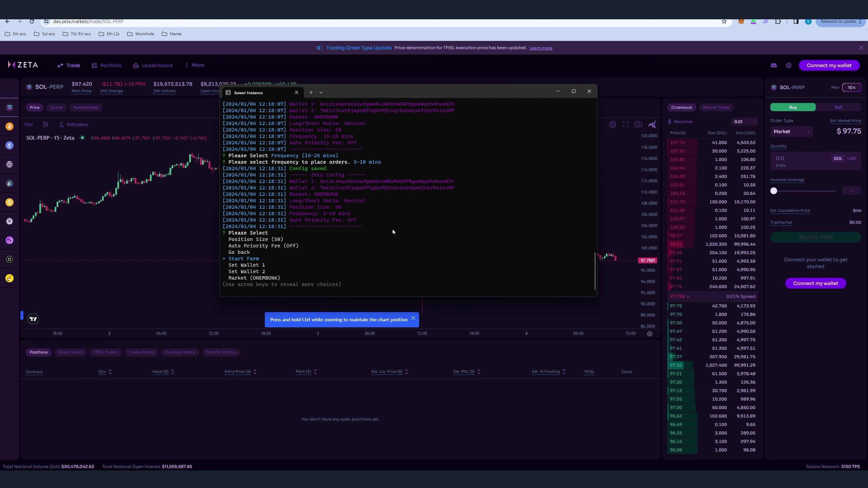
pyautogui.press('Return')
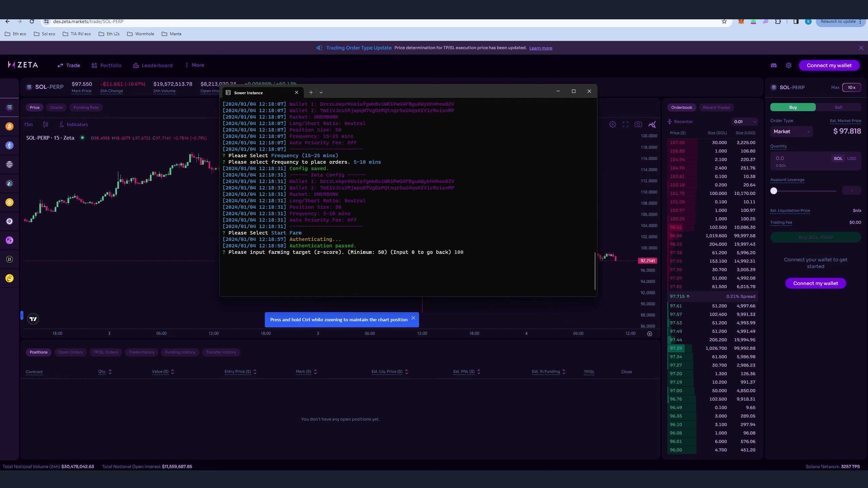
# Enter 50000 as the farming target
pyautogui.write('50000')
pyautogui.press('Return')
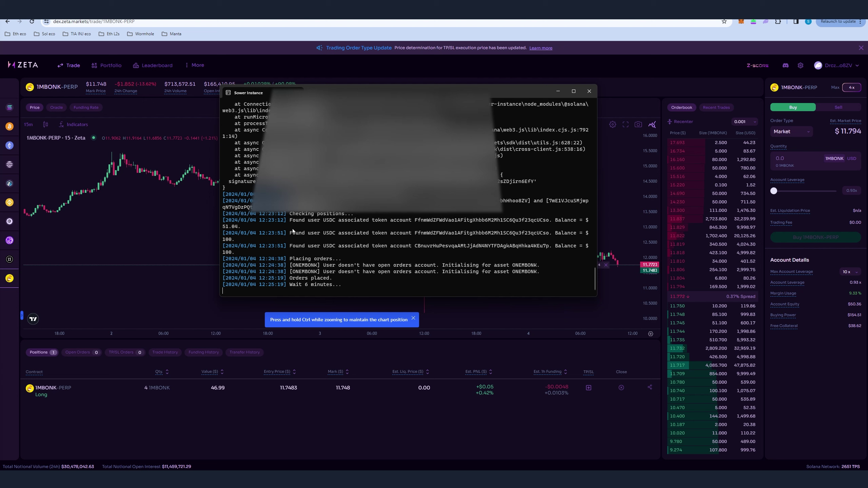
pyautogui.moveTo(290, 214); pyautogui.dragTo(349, 217)
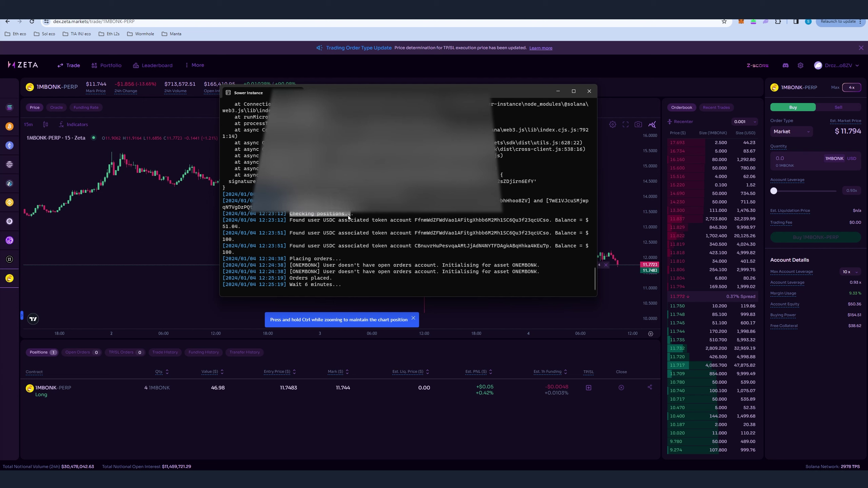
pyautogui.moveTo(290, 258); pyautogui.dragTo(333, 260)
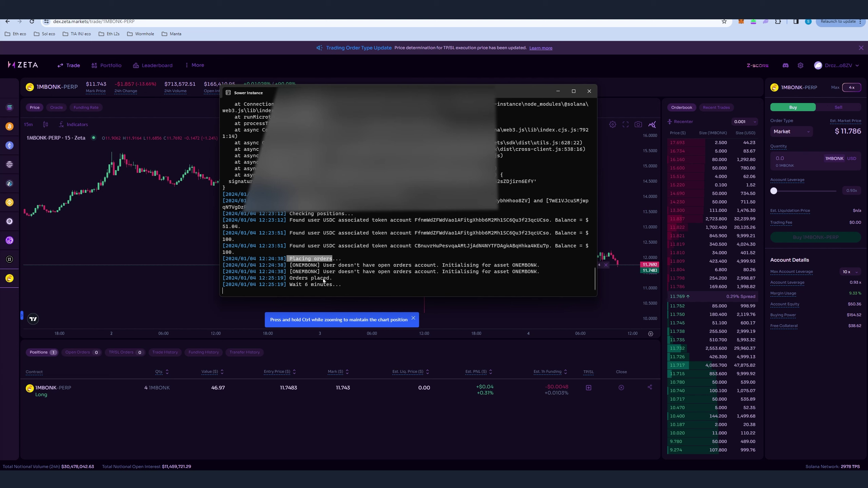
pyautogui.moveTo(290, 278); pyautogui.dragTo(335, 279)
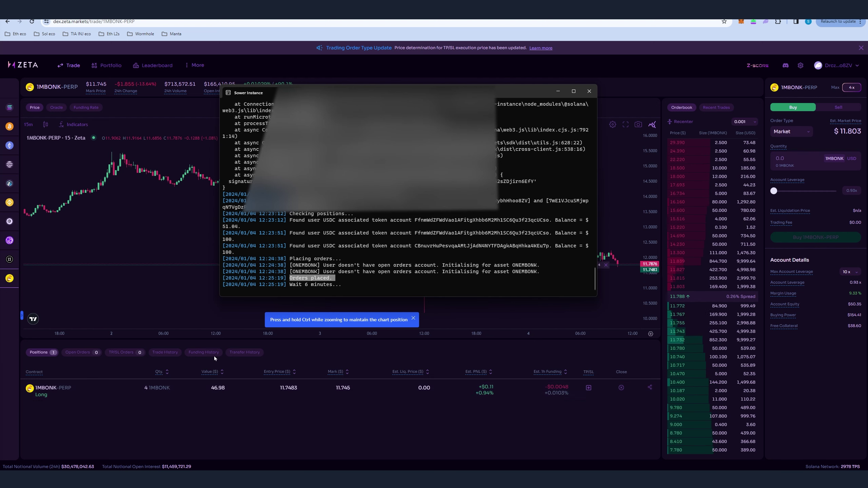
pyautogui.click(289, 286)
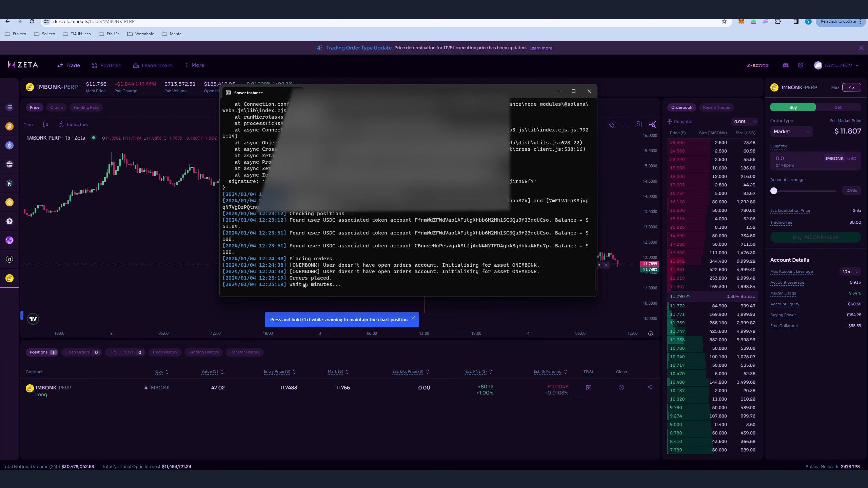